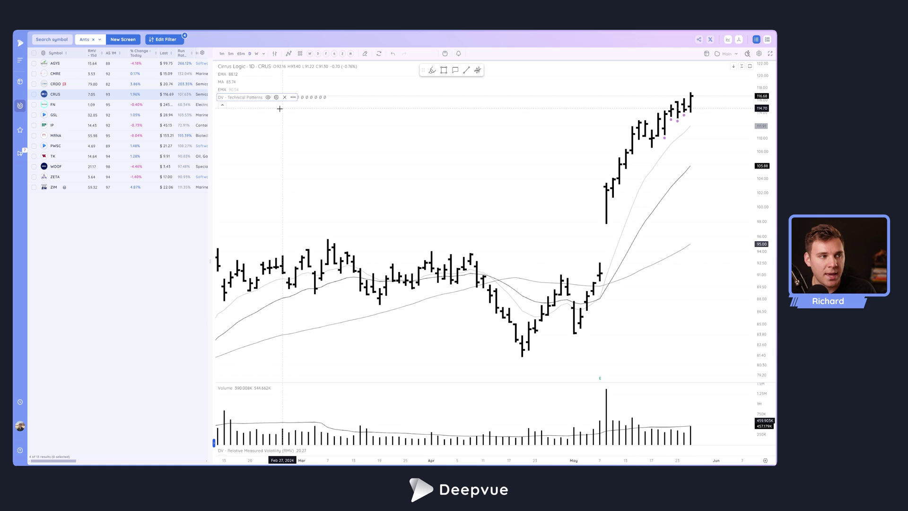
Zoom the CRUS daily chart in and back out with the scroll wheel.
scroll(681, 137, "up", 2)
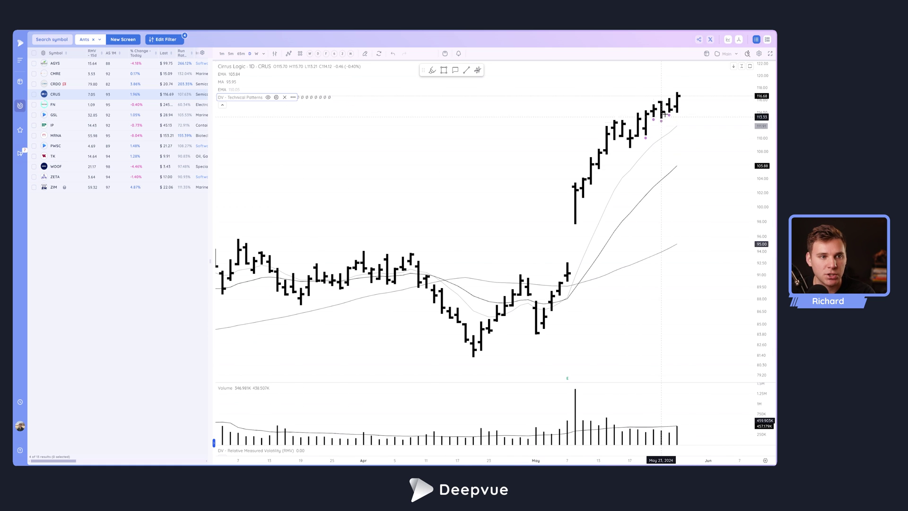
scroll(658, 132, "down", 2)
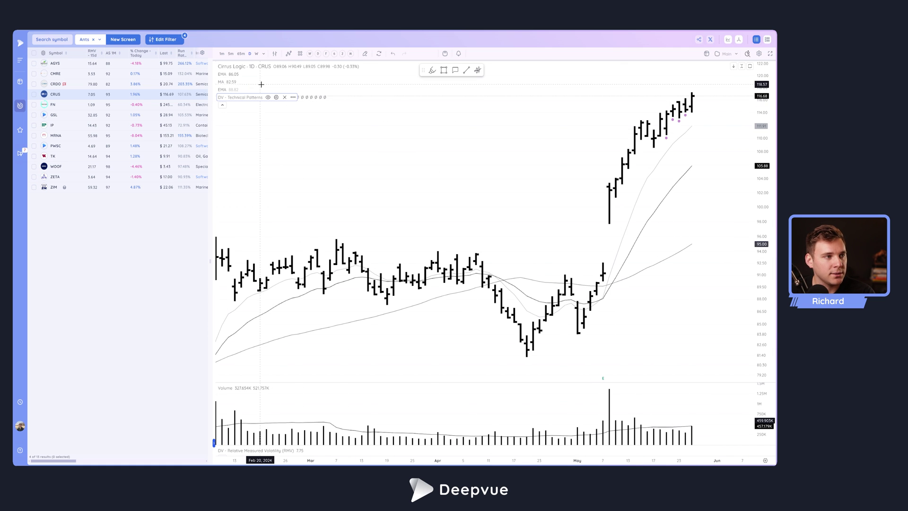
Close the Ants screen, then load the Ants screener preset found by searching 'ANTS'.
left_click(94, 40)
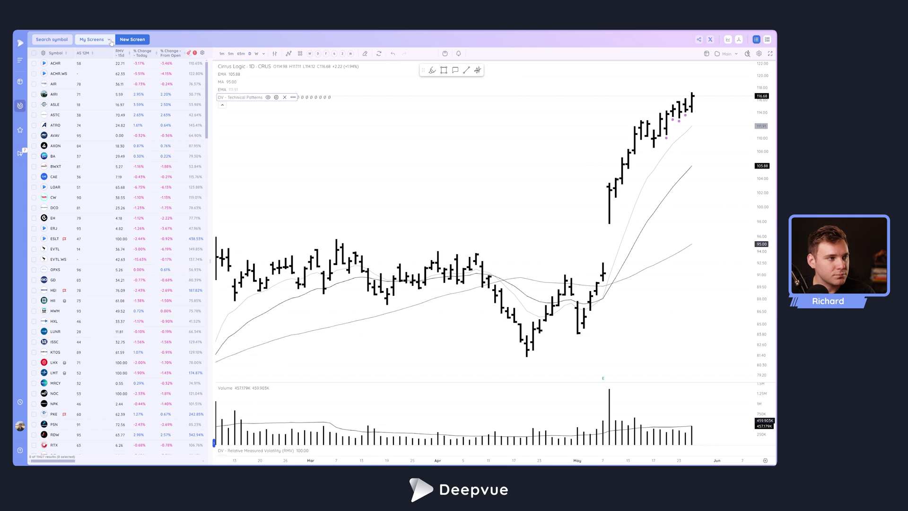
left_click(110, 41)
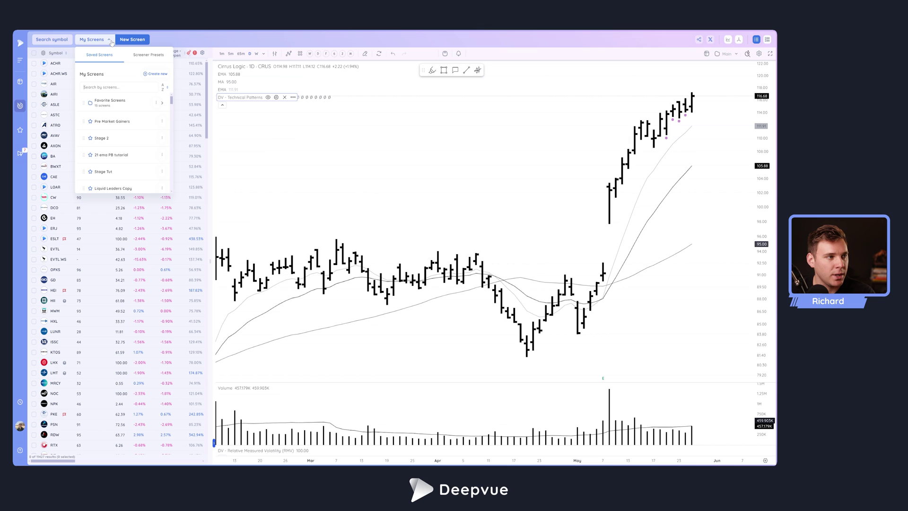
left_click(143, 56)
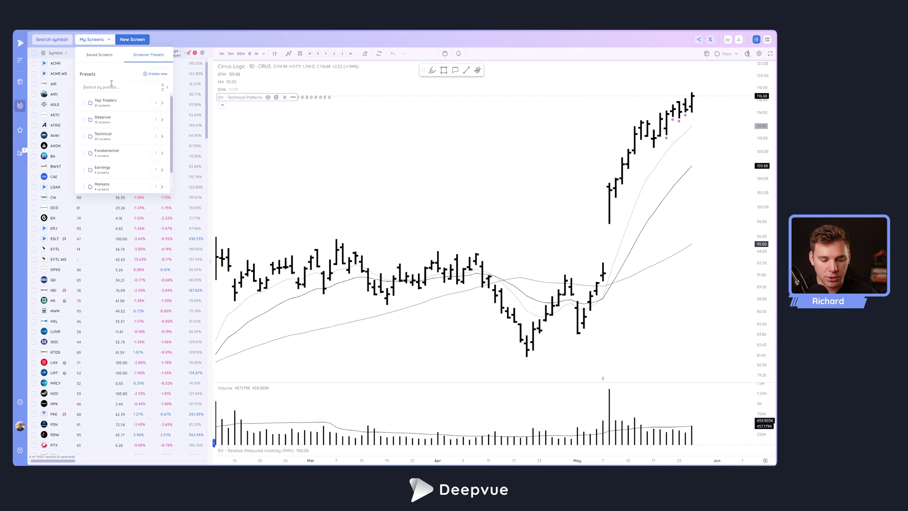
type("ANTT")
key("BackSpace")
type("S")
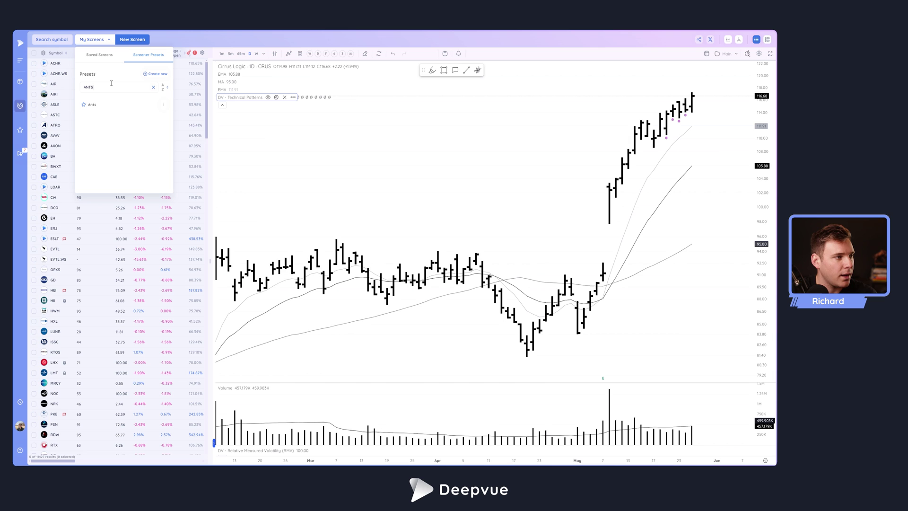
left_click(108, 107)
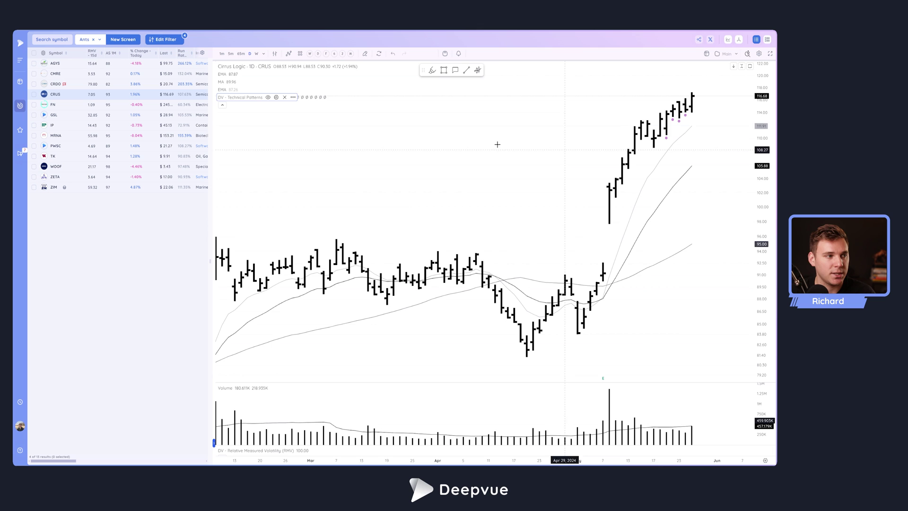
Drag the watchlist divider left so the CRUS chart widens.
left_click_drag(205, 137, 170, 135)
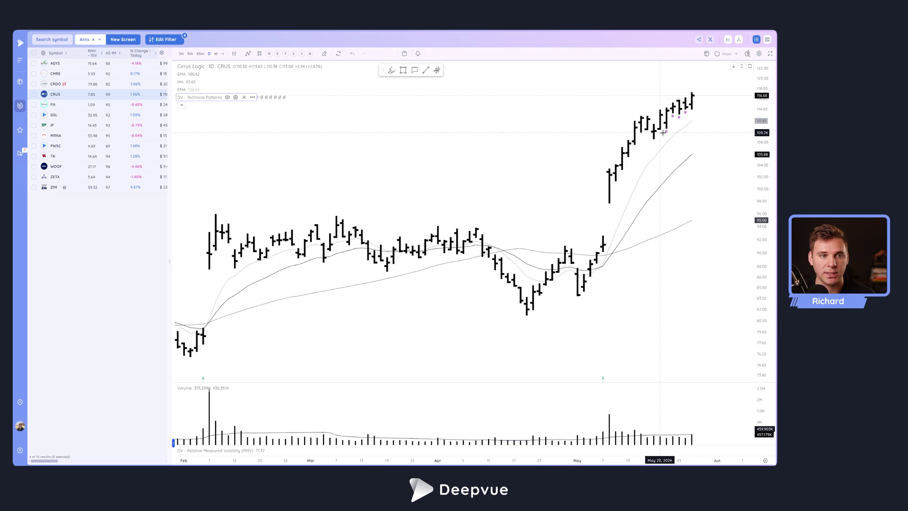
Remove DV - Technical Patterns, re-add it through a 'DV' indicator search, and open its settings.
left_click(244, 97)
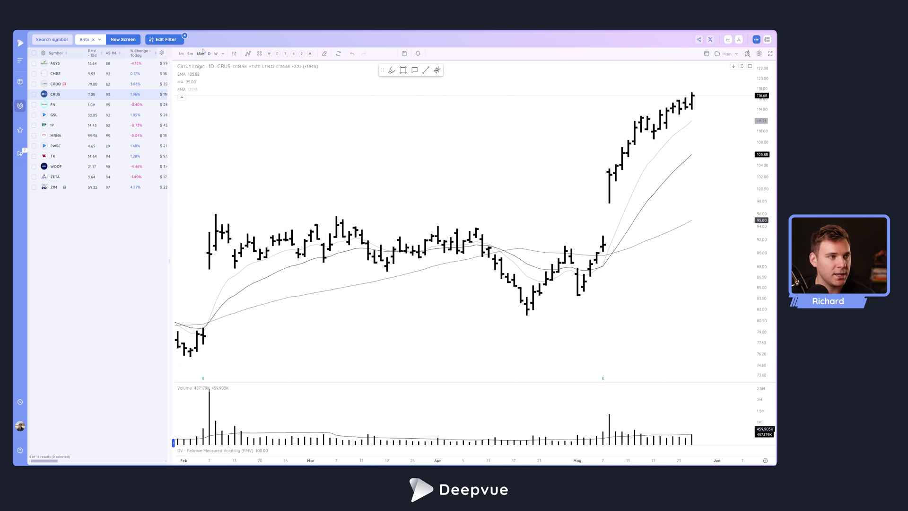
left_click(248, 54)
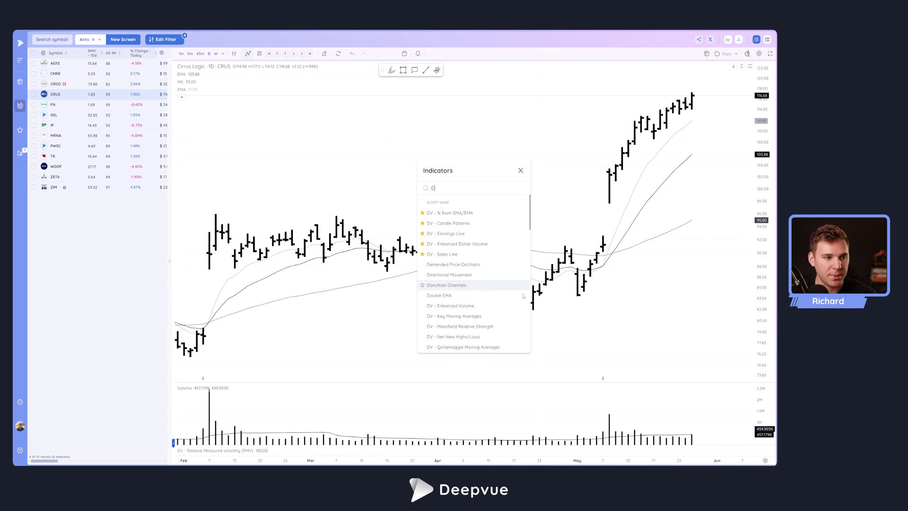
type("DV")
scroll(472, 303, "down", 3)
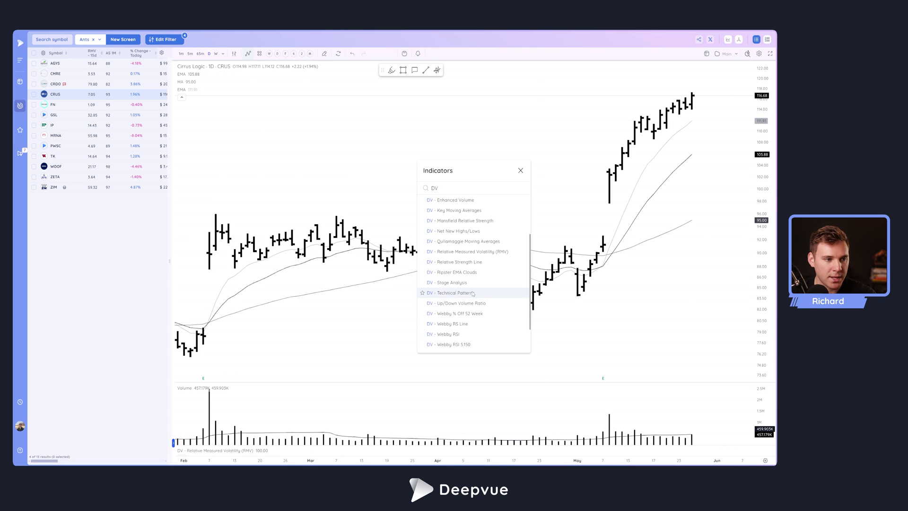
left_click(458, 294)
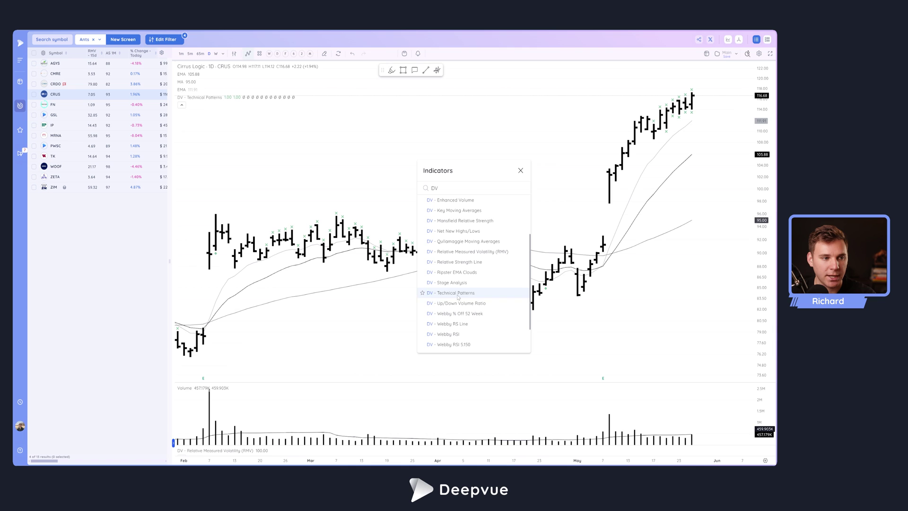
left_click(236, 97)
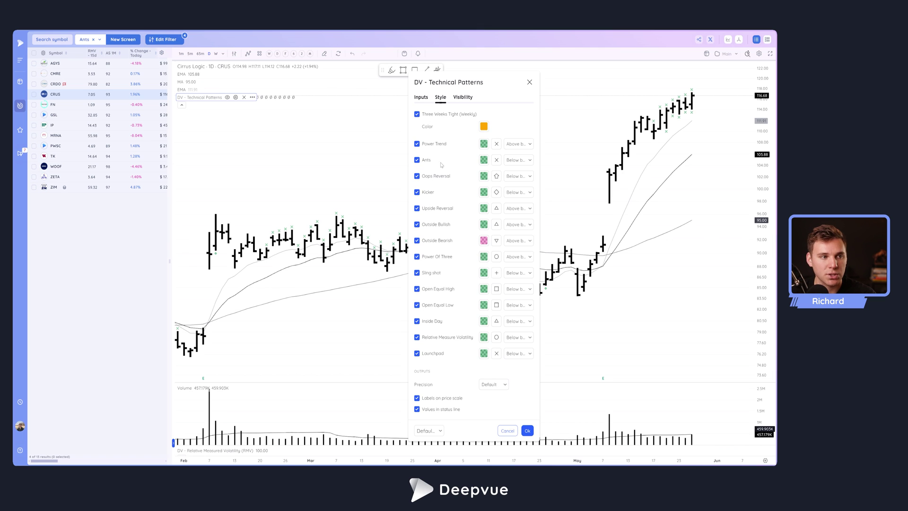
On the Style page, uncheck every pattern except Ants, from Three Weeks Tight to Launchpad.
left_click(417, 114)
left_click(416, 145)
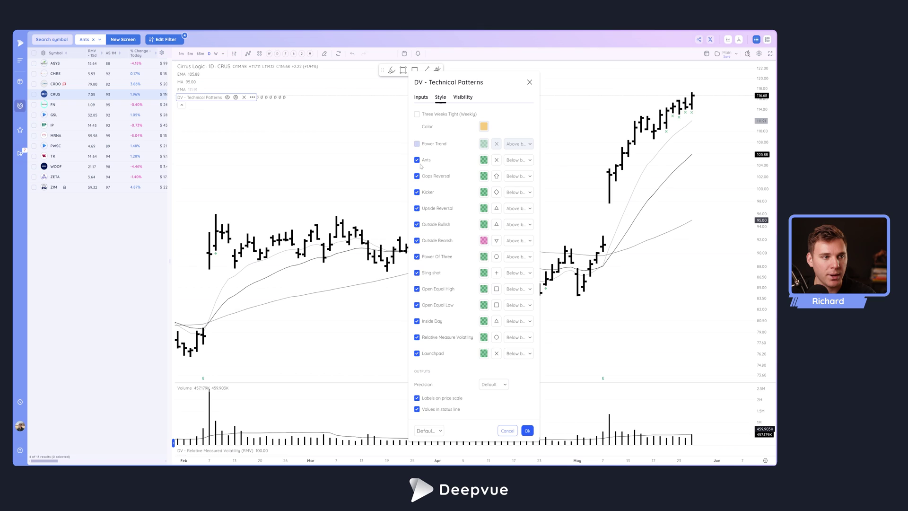
left_click(417, 160)
left_click(416, 159)
left_click(416, 176)
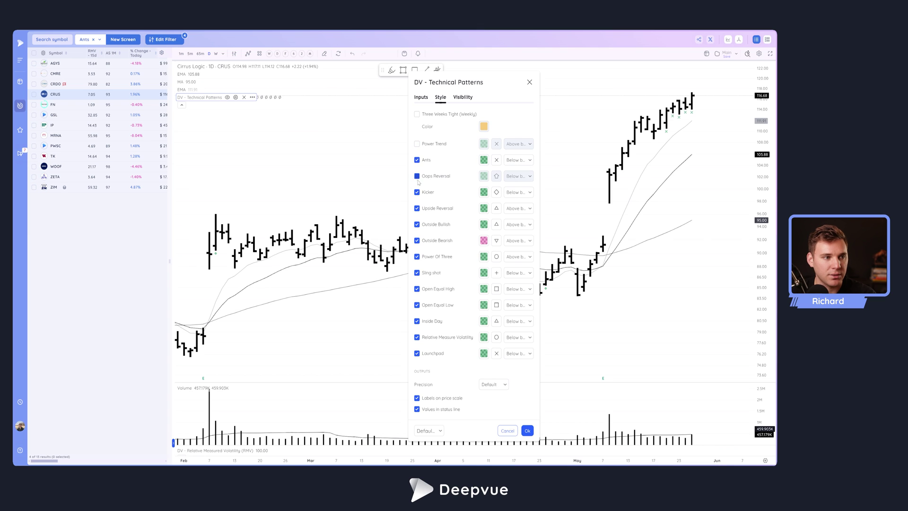
left_click(417, 192)
left_click(416, 208)
left_click(417, 224)
left_click(417, 240)
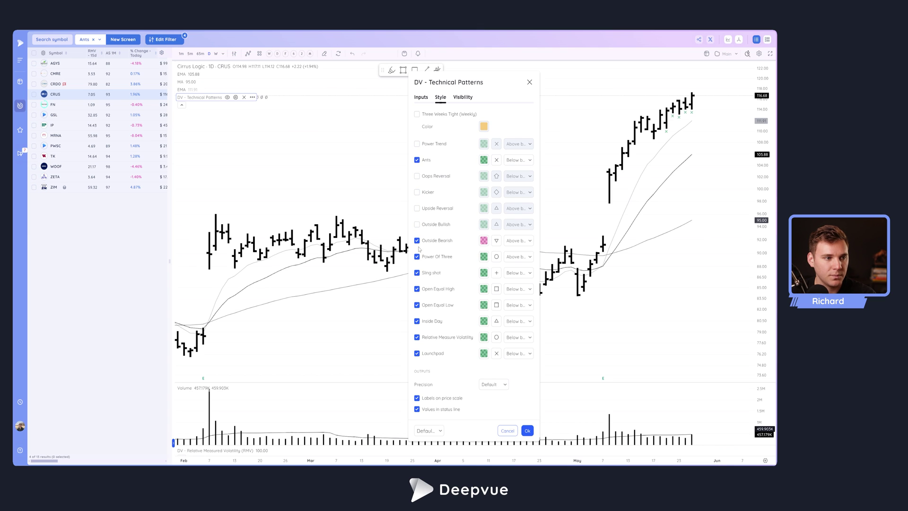
left_click(417, 257)
left_click(418, 273)
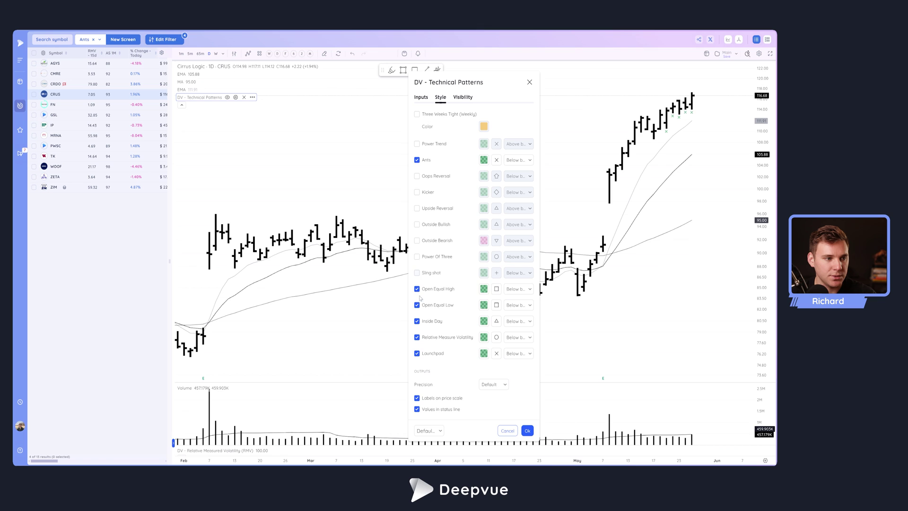
left_click(416, 288)
left_click(416, 305)
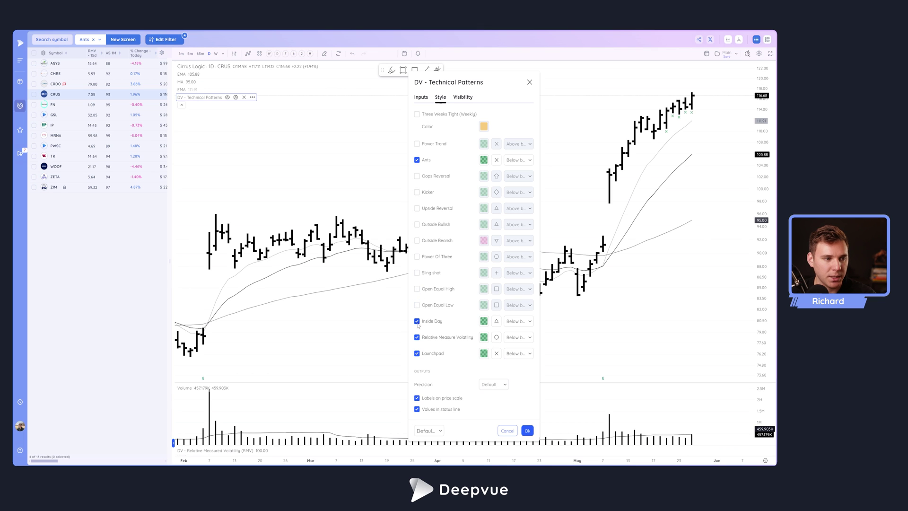
left_click(417, 321)
left_click(417, 337)
left_click(417, 353)
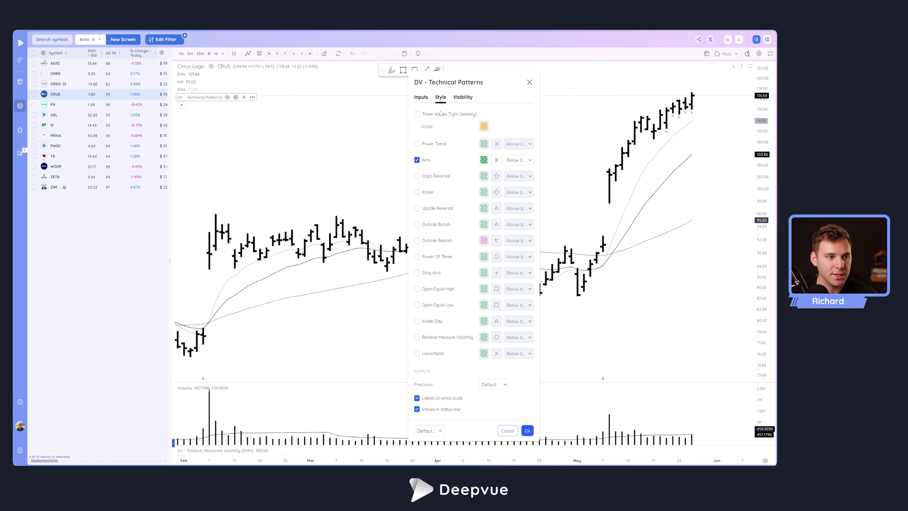
On the Inputs page, turn off Power Trend, Kicker, Power Of Three and Three Weeks Tight.
left_click(424, 100)
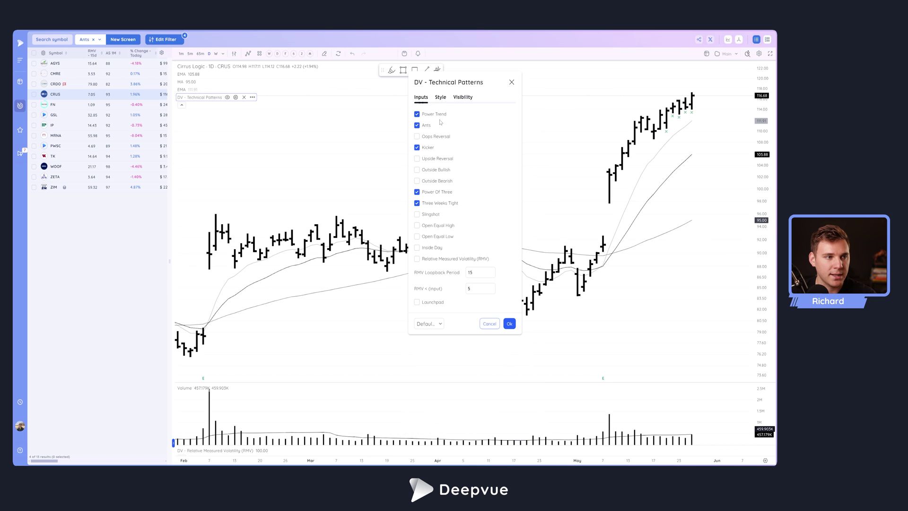
left_click(416, 114)
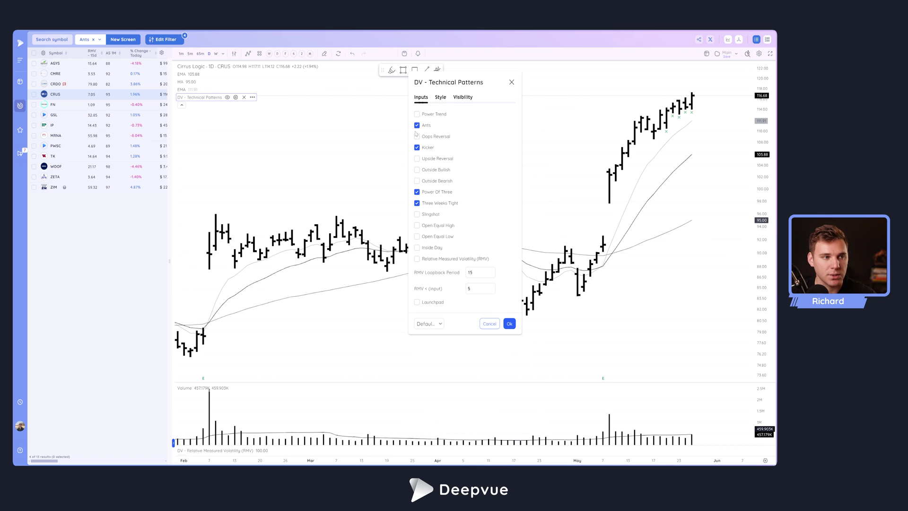
left_click(417, 147)
left_click(417, 192)
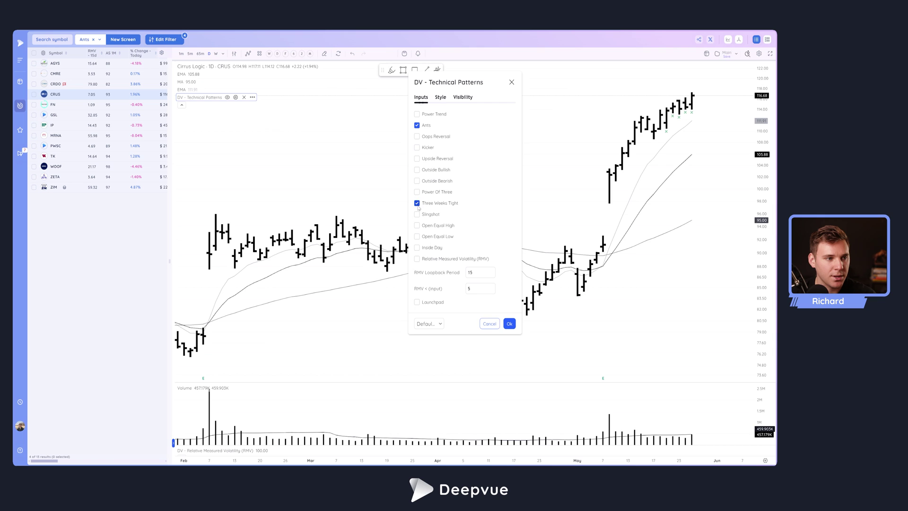
left_click(416, 203)
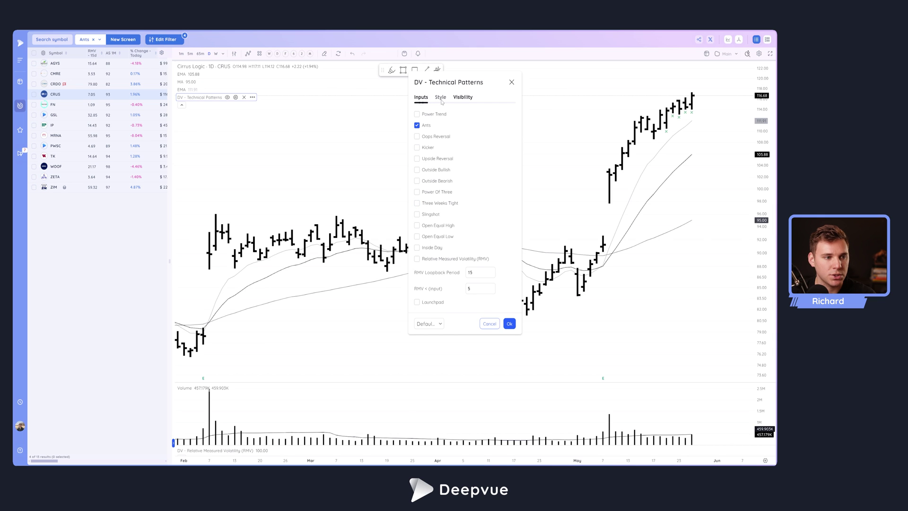
Style the Ants markers as purple circles at 100% opacity and apply the settings.
left_click(441, 98)
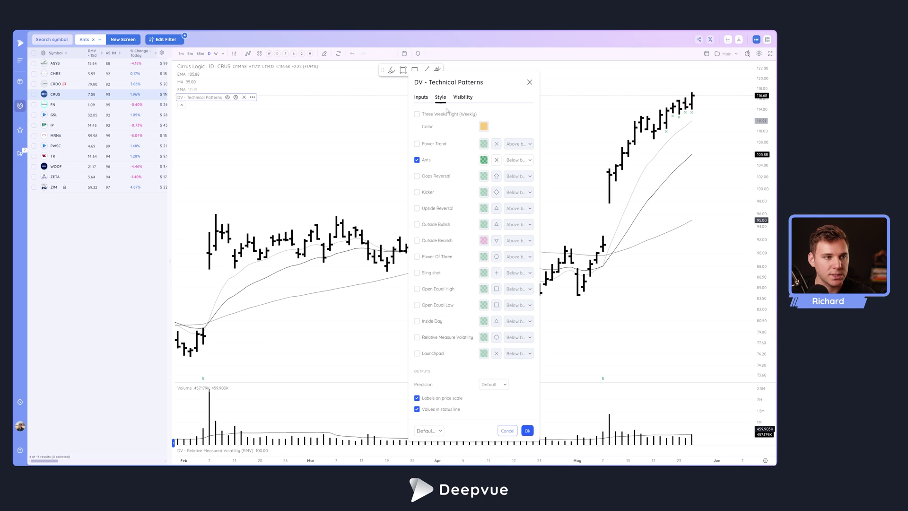
left_click(484, 161)
left_click(545, 173)
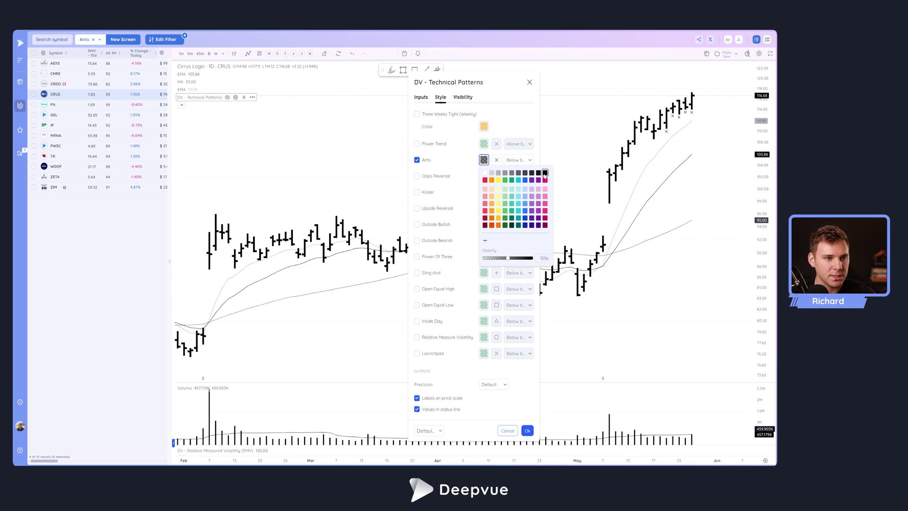
left_click(496, 160)
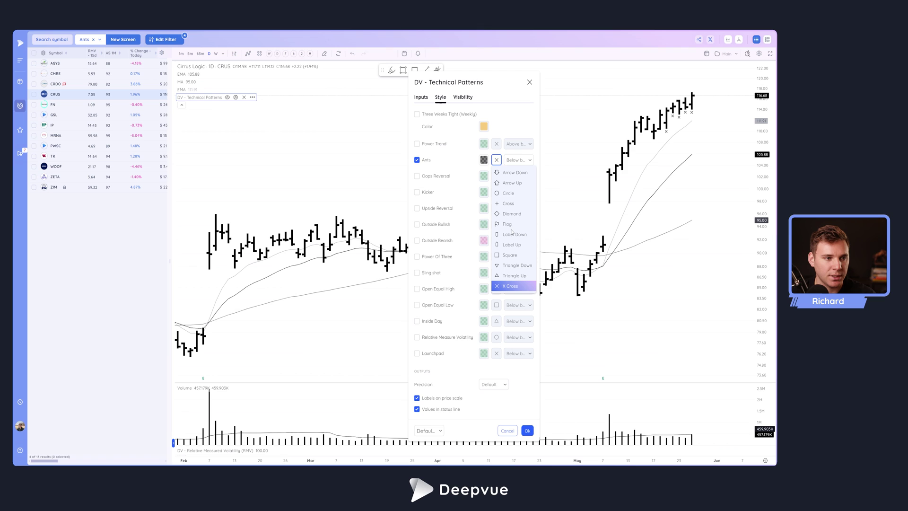
left_click(508, 193)
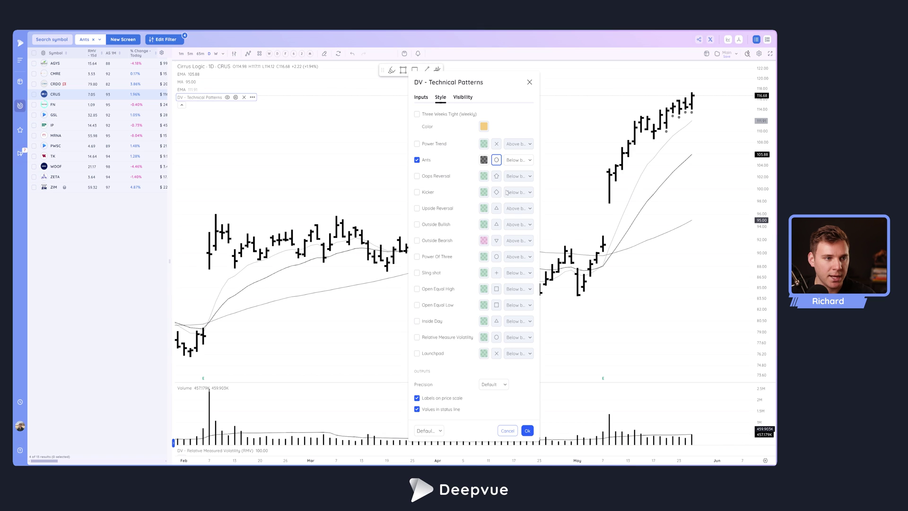
left_click(484, 162)
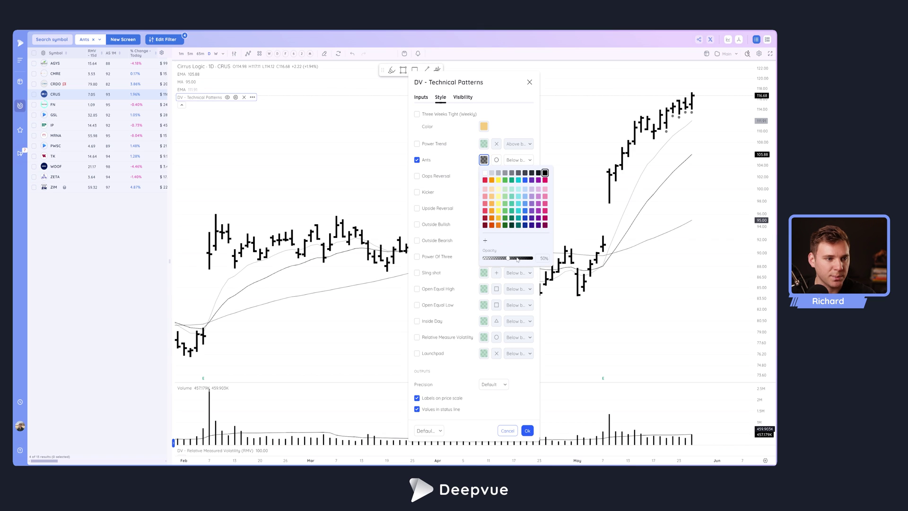
left_click_drag(517, 260, 543, 258)
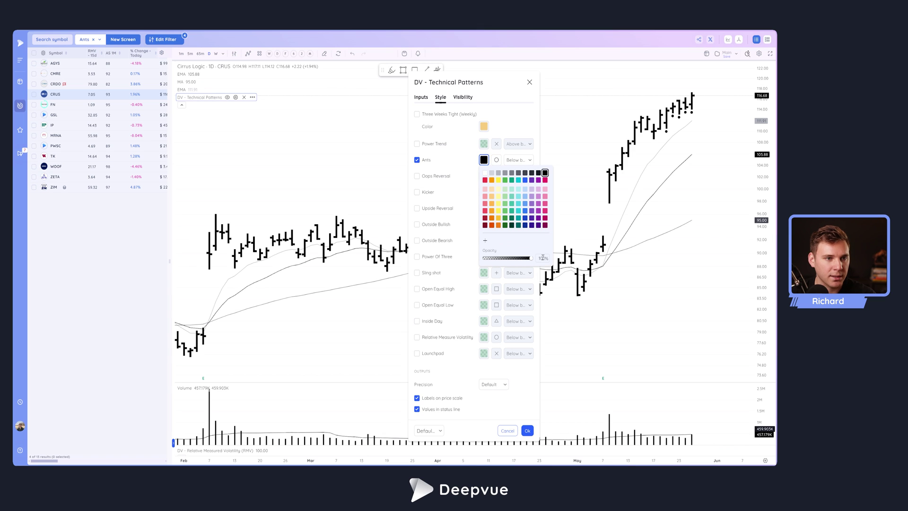
left_click(538, 180)
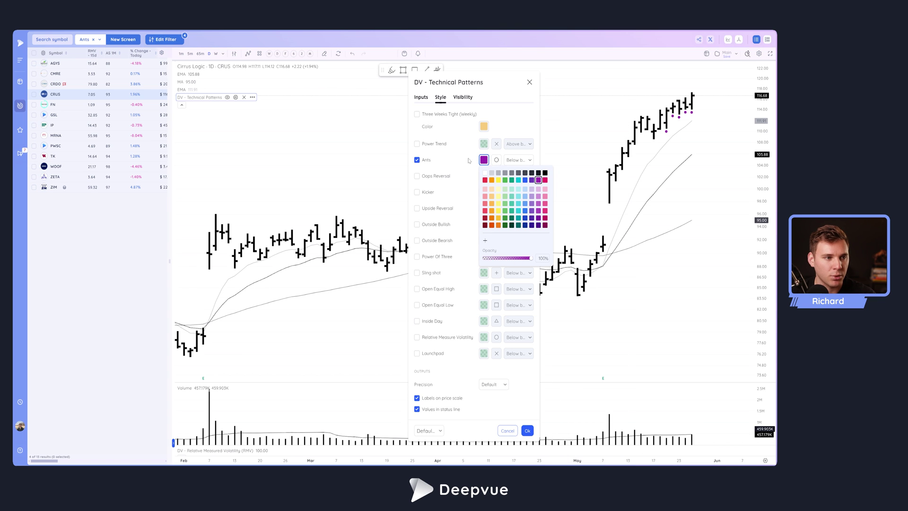
left_click(470, 160)
left_click(527, 431)
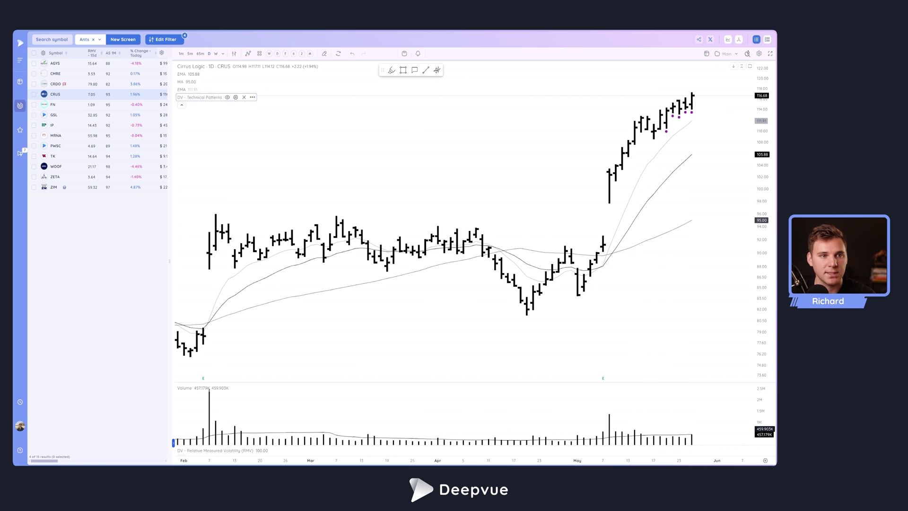
Open the company data panel beside the chart and close it again.
left_click(738, 40)
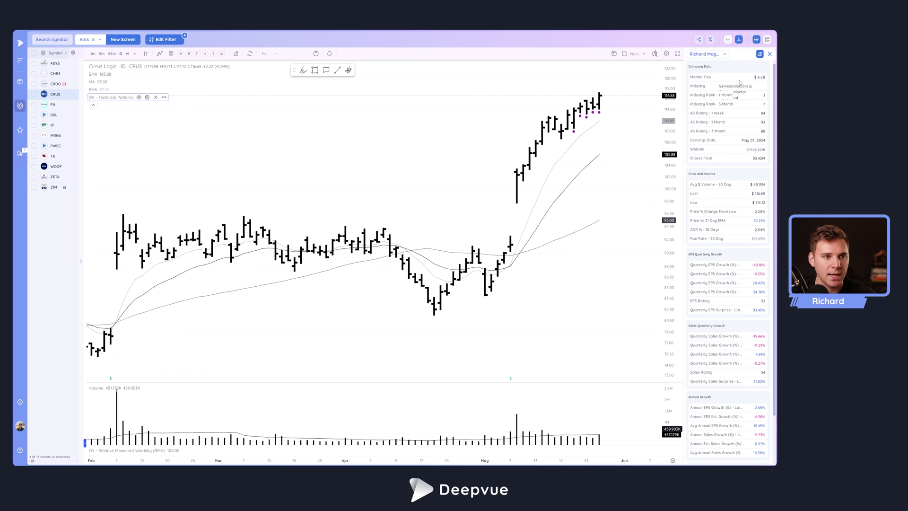
left_click(737, 40)
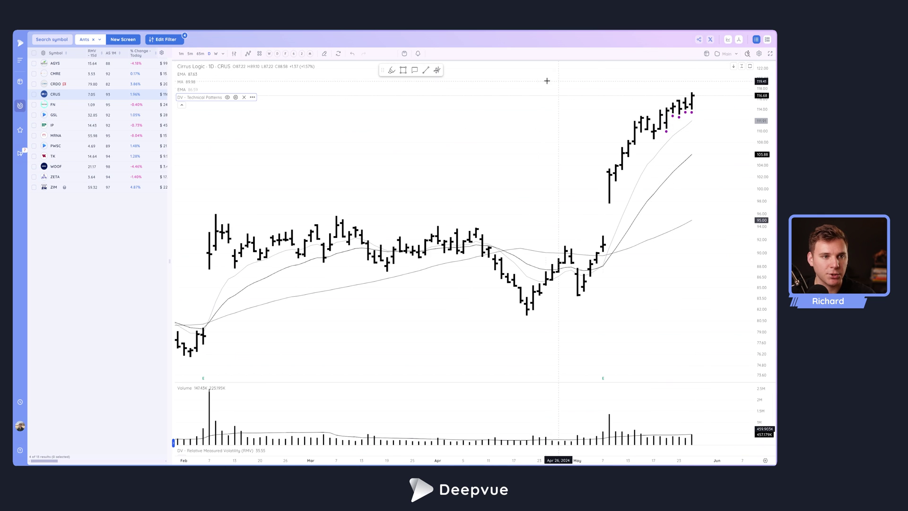